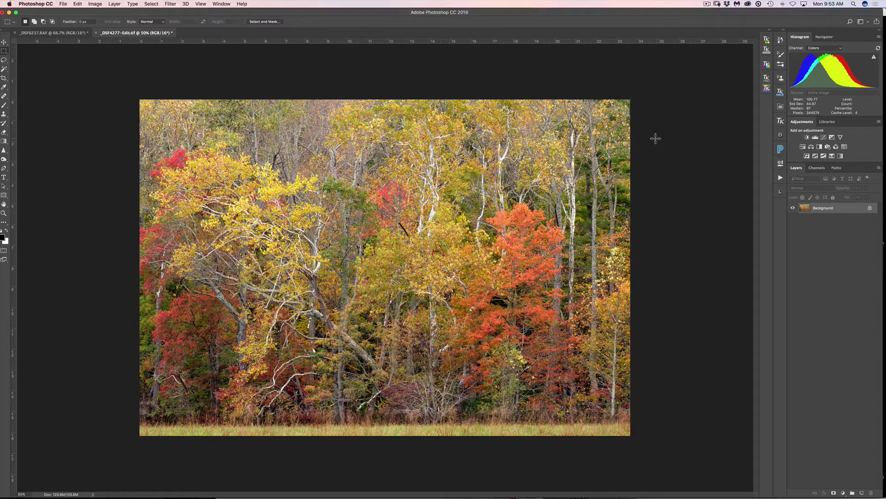
Launch Snap Art 4 from the Filter > Alien Skin menu on the foliage photo.
left_click(169, 4)
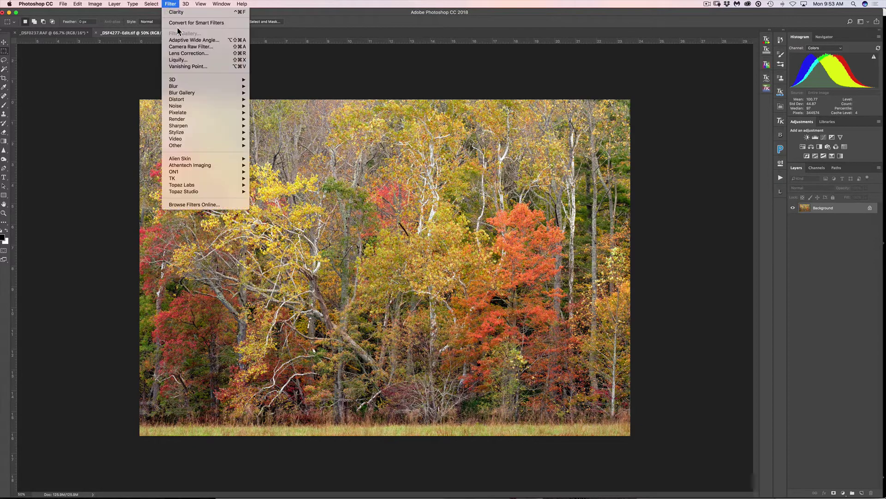
mouse_move(186, 160)
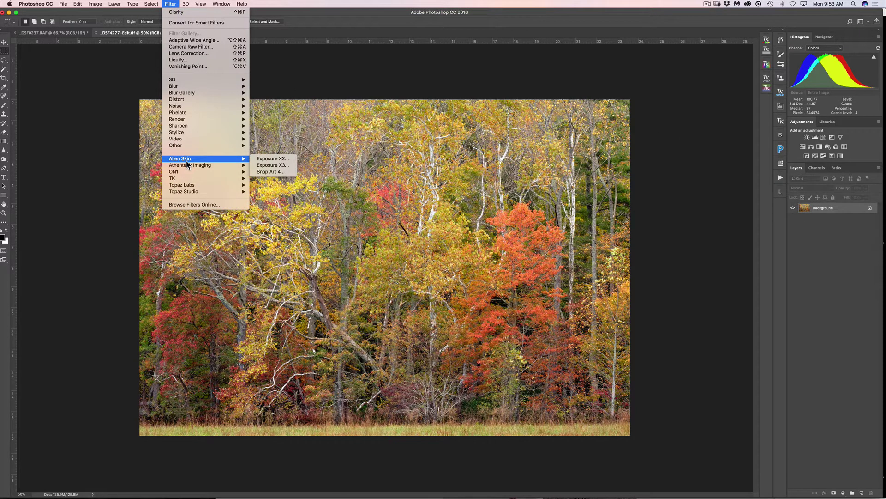
left_click(270, 171)
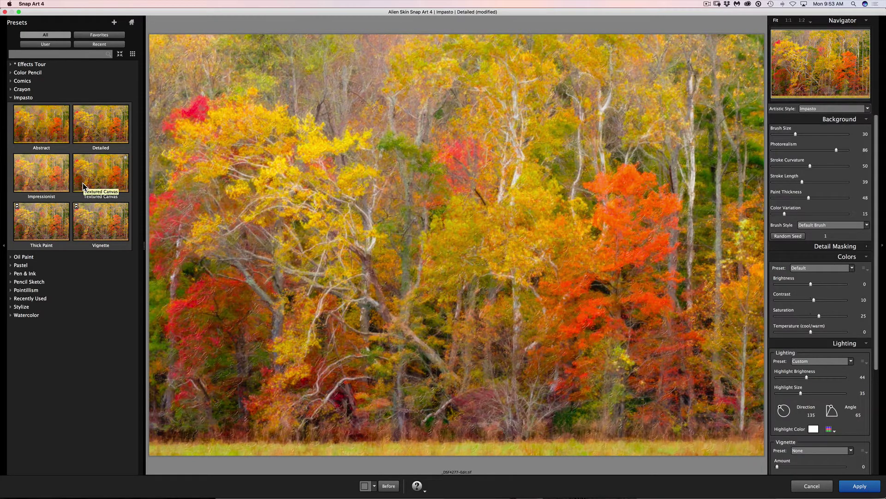
Preview the Oil Paint Detailed preset, then return to the Impasto Detailed preset.
left_click(12, 258)
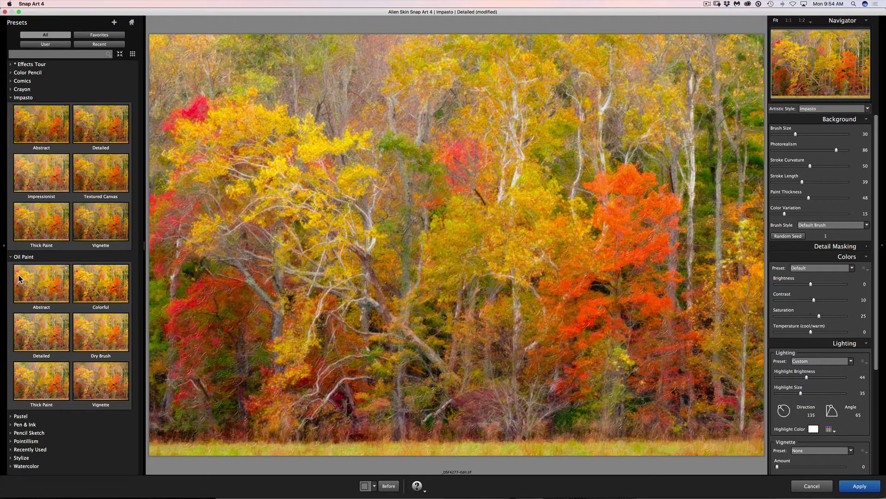
left_click(20, 258)
left_click(20, 258)
left_click(48, 340)
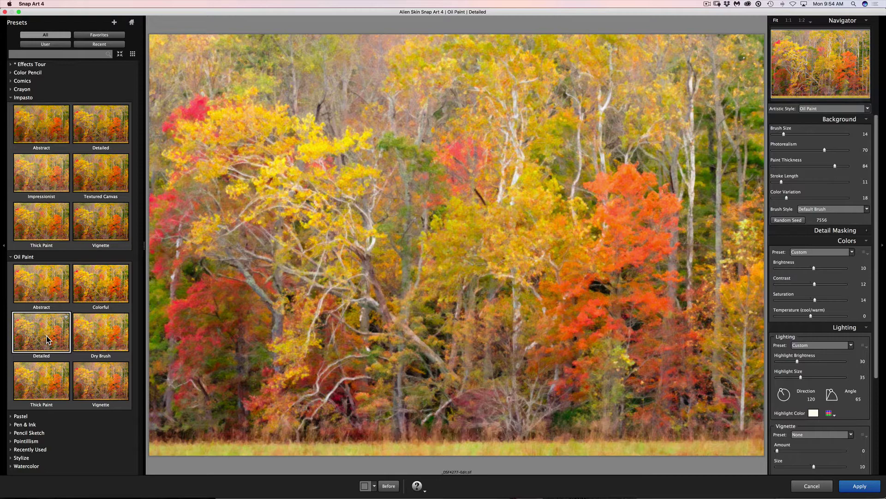
left_click(95, 134)
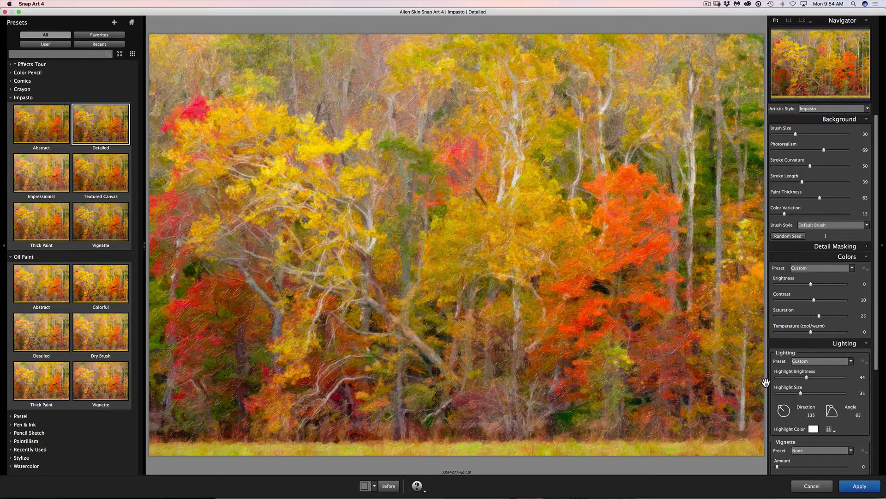
Change the Canvas preset to *Transparent so the painting has no canvas texture.
scroll(824, 370, "down", 6)
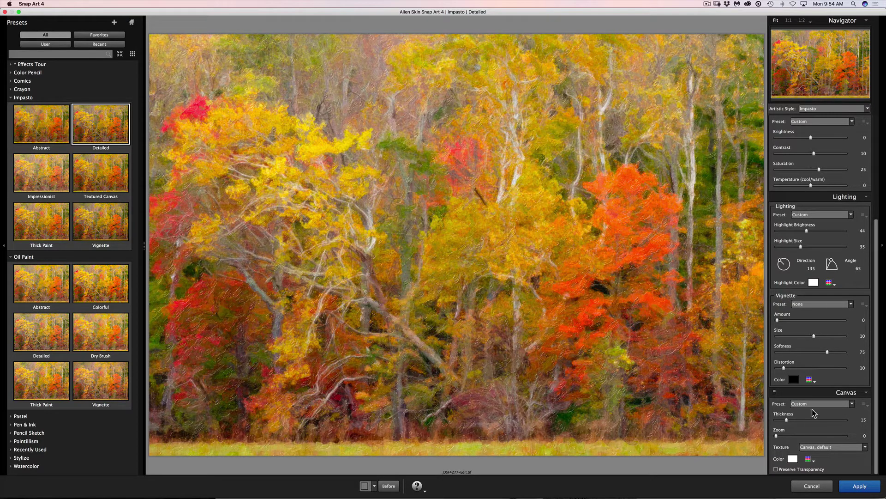
left_click(802, 408)
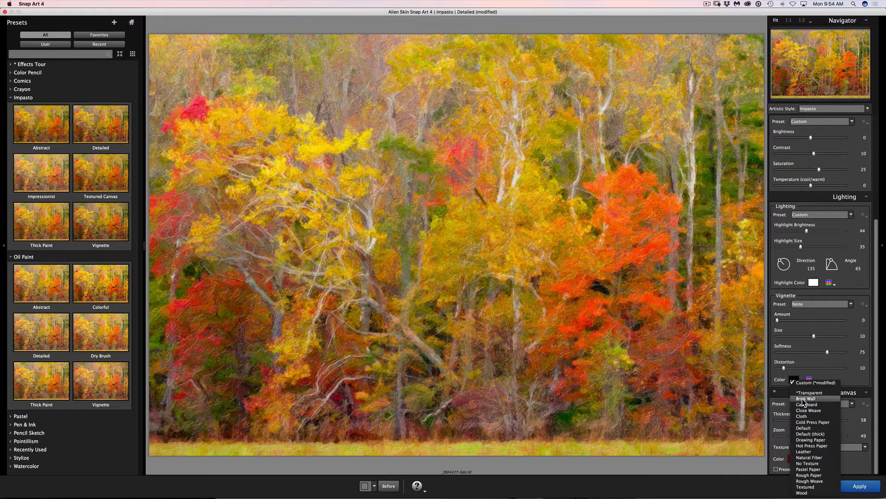
left_click(802, 393)
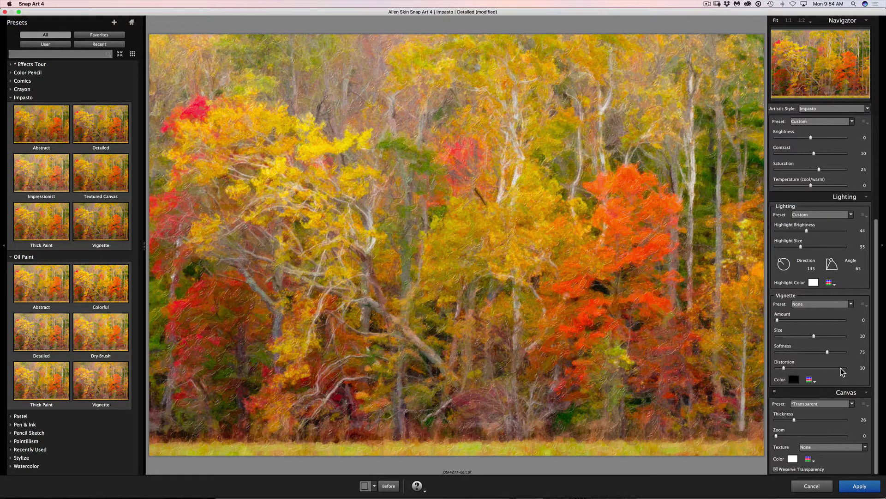
scroll(843, 362, "up", 5)
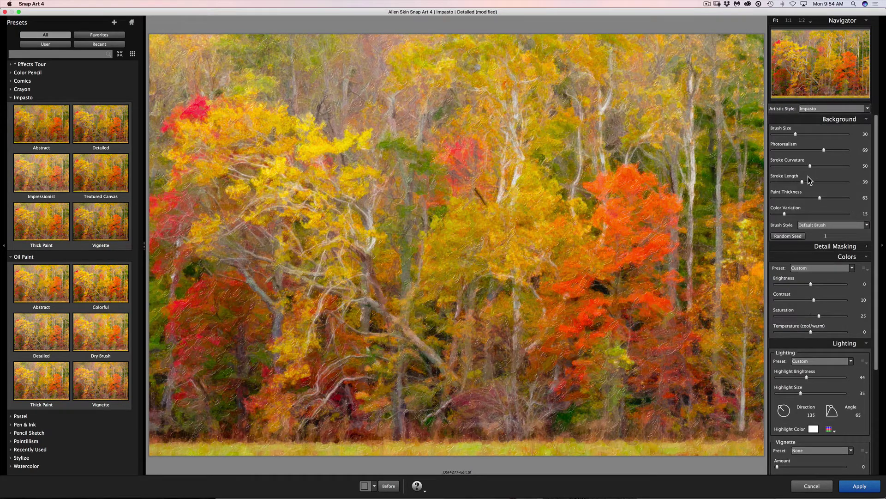
Set Photorealism to 86 and Paint Thickness to 42, and lower Saturation slightly.
left_click_drag(823, 149, 835, 149)
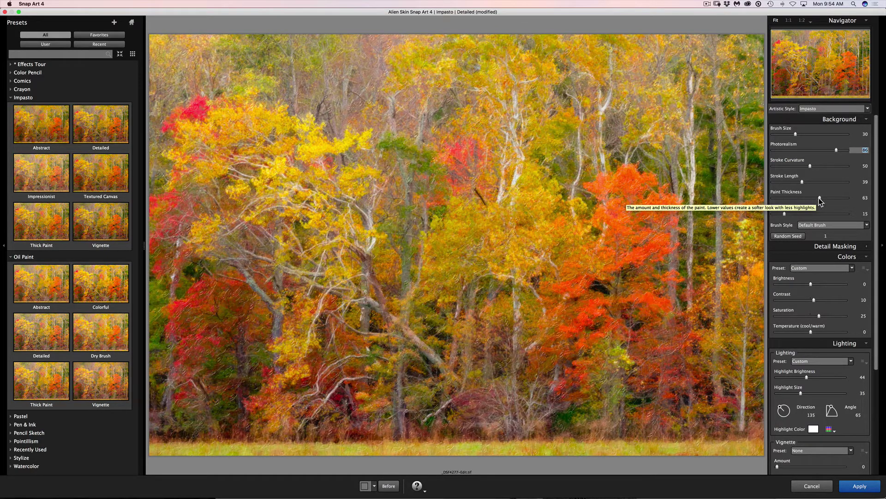
left_click_drag(819, 199, 804, 199)
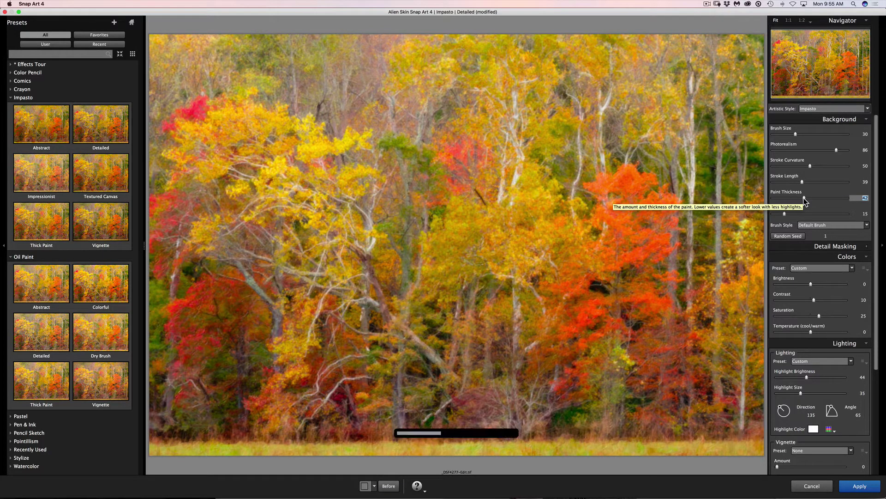
left_click(818, 317)
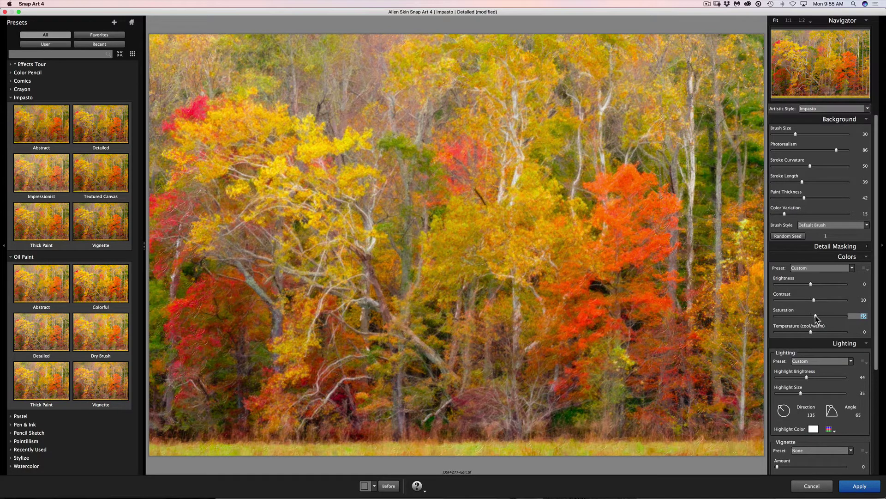
Apply the modified Impasto painting back to Photoshop as a new layer.
scroll(815, 315, "down", 1)
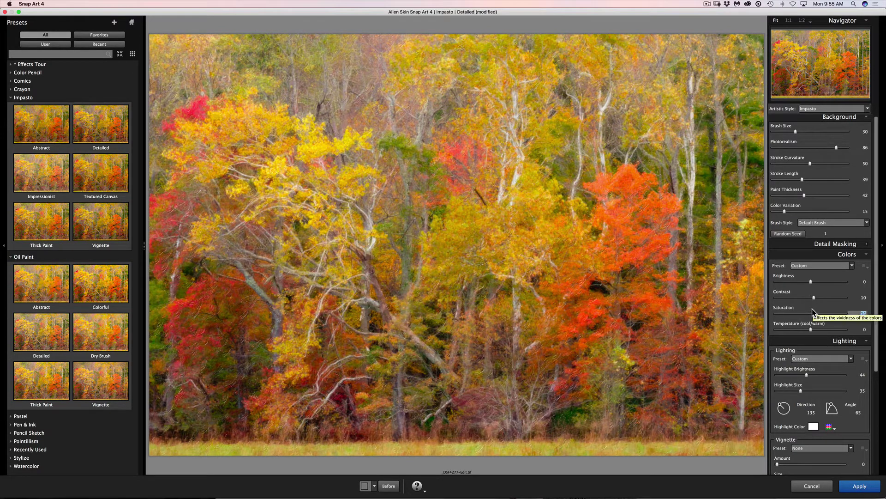
scroll(811, 312, "down", 5)
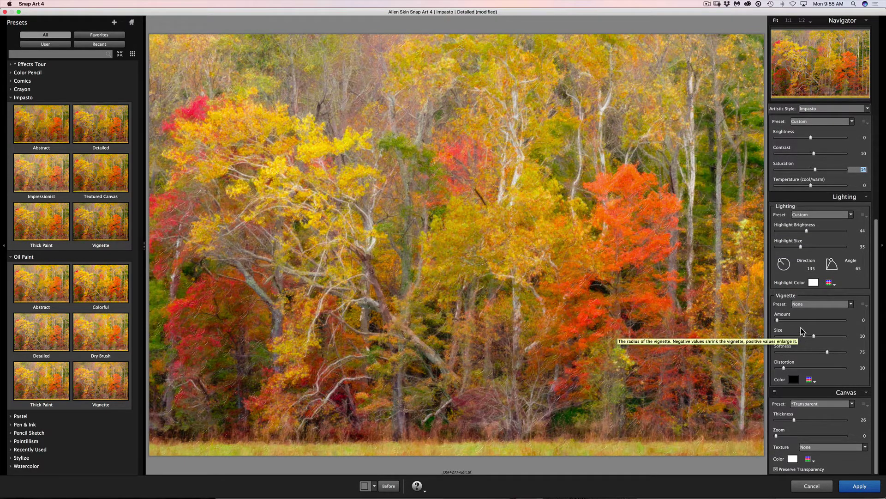
scroll(842, 406, "up", 1)
left_click(859, 486)
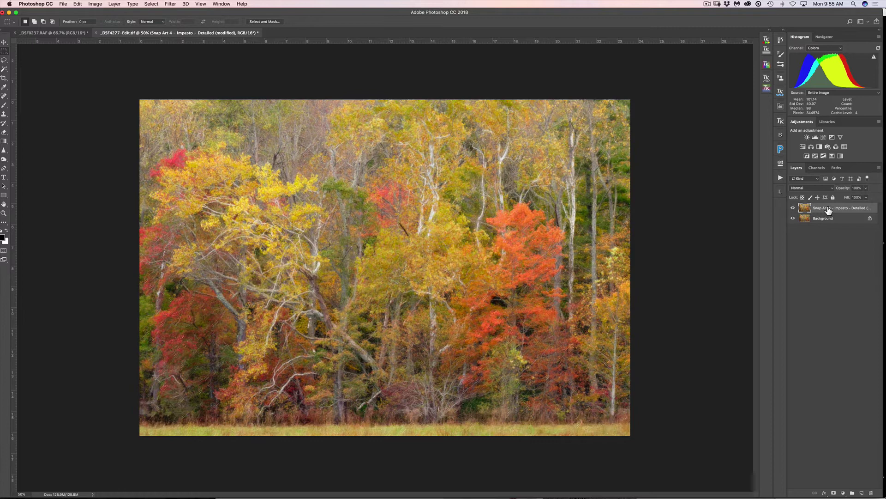
left_click(793, 208)
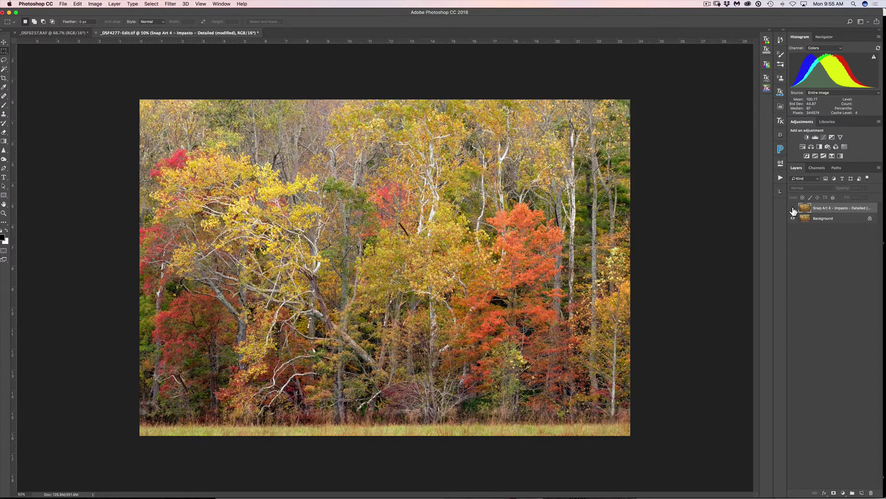
left_click(793, 208)
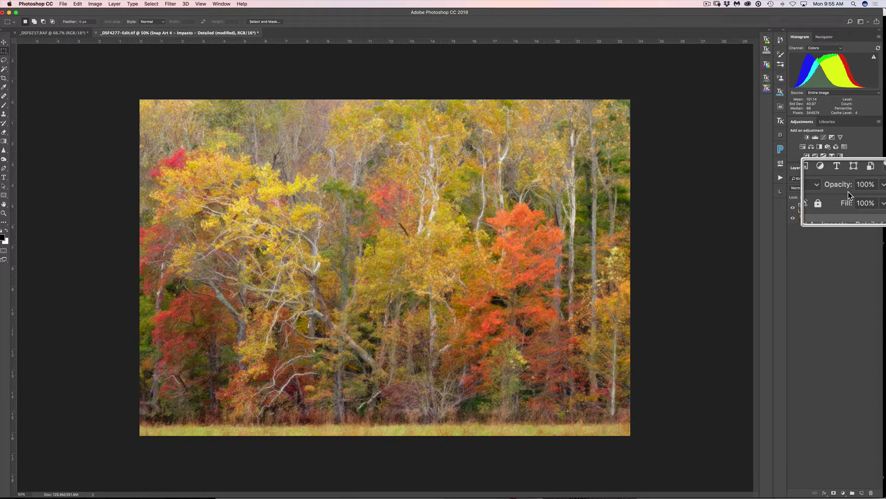
Lower the Snap Art layer to 51% opacity and toggle its visibility to compare with the original.
mouse_move(843, 191)
left_mouse_down()
mouse_move(818, 190)
mouse_move(829, 192)
left_mouse_up()
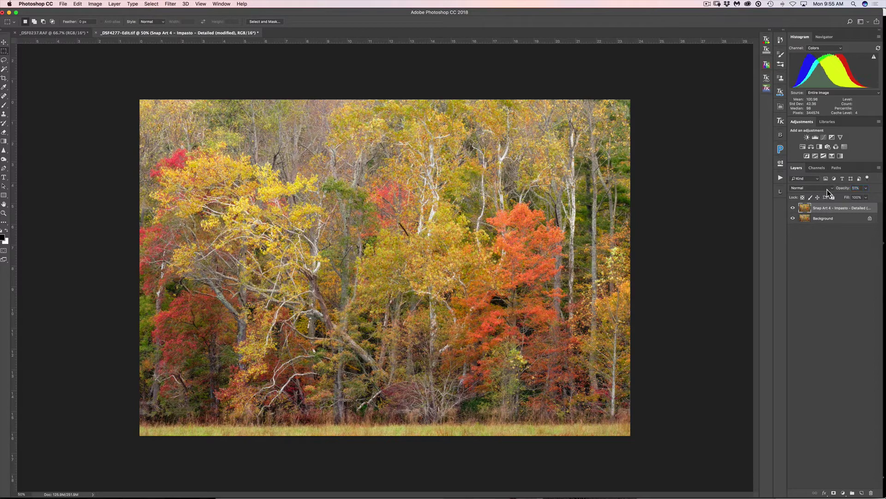
left_click(794, 209)
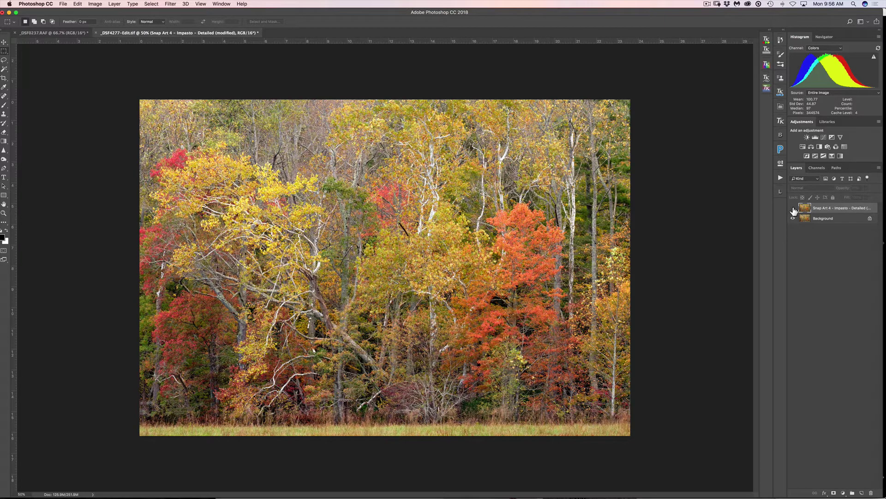
left_click(794, 210)
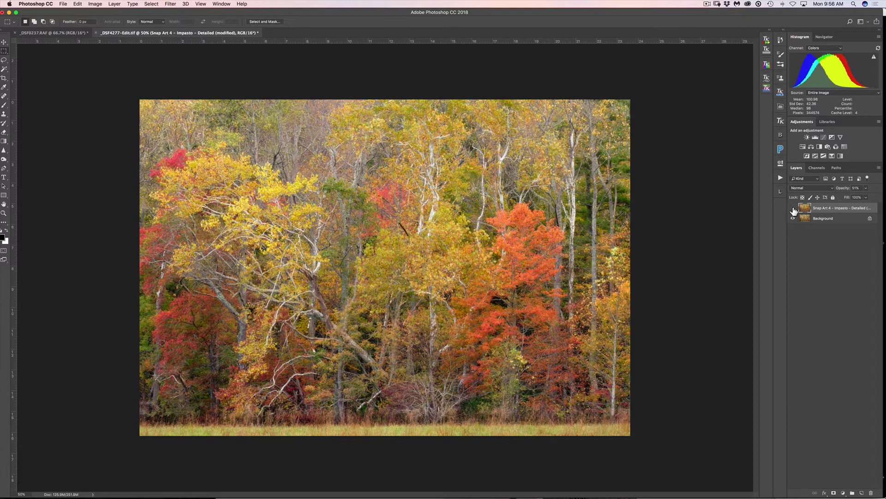
left_click(794, 210)
left_click(794, 209)
Stamp visible layers into Layer 1 with Cmd+Opt+Shift+E and launch Topaz Studio Clarity on it.
key("super+alt+shift+e")
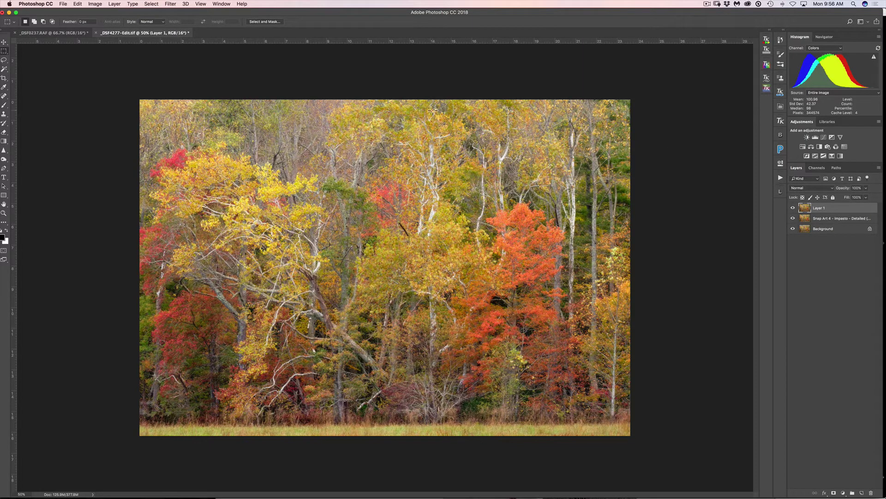
left_click(171, 5)
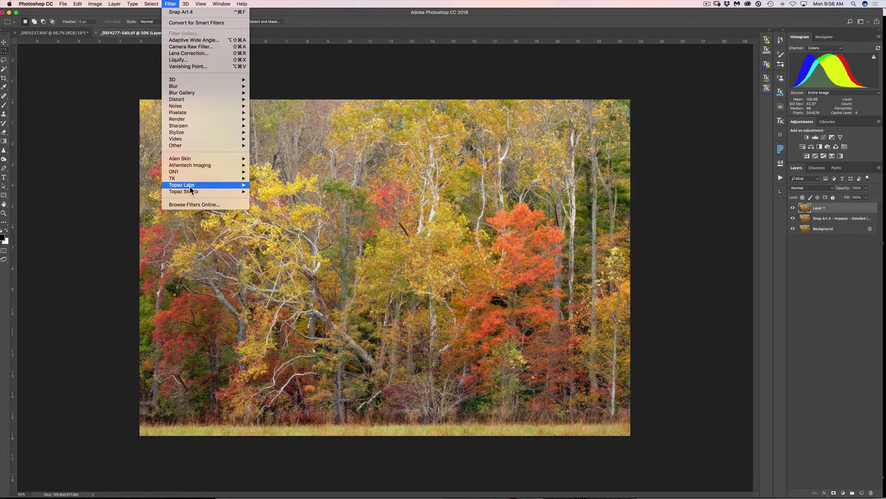
mouse_move(187, 192)
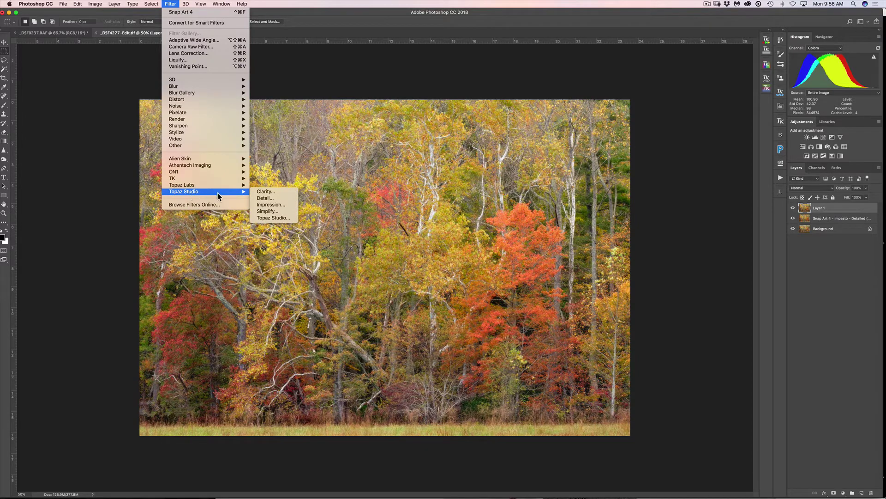
left_click(258, 191)
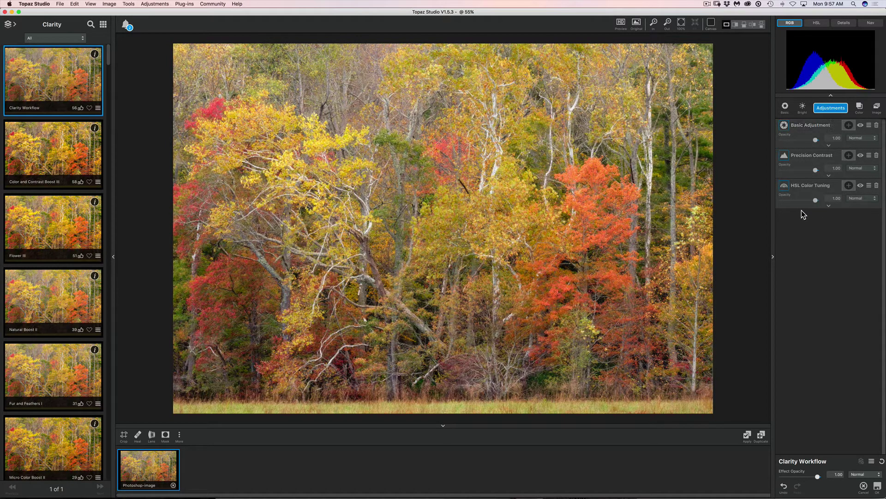
Apply the custom Precision Contrast preset (Micro 0.34, Low 0.18, Medium -0.18, High -0.27) and accept the result.
left_click(808, 158)
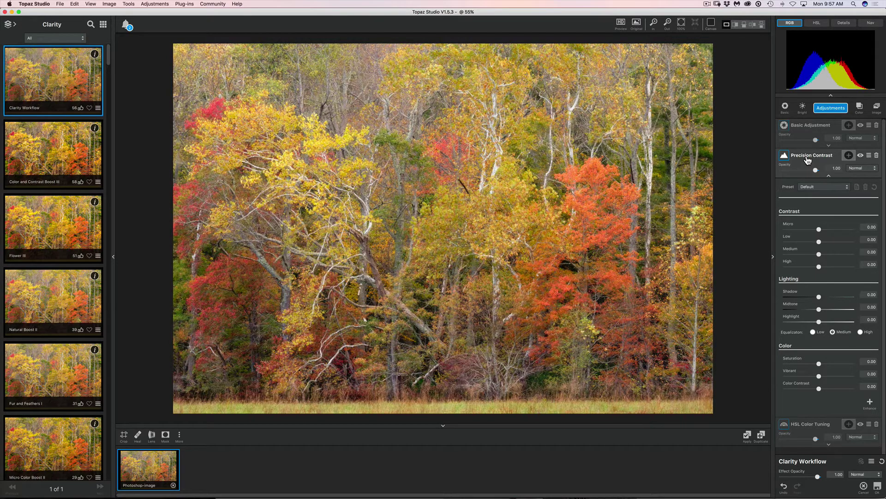
left_click(819, 189)
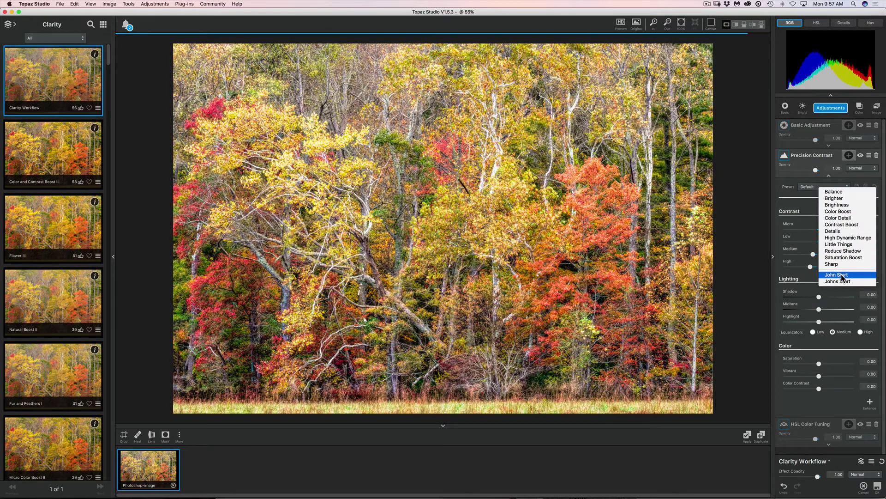
left_click(841, 275)
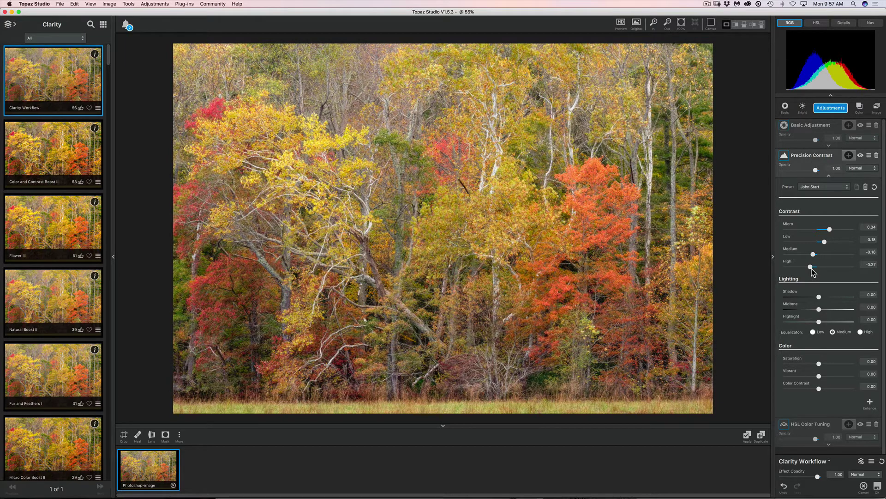
left_click(878, 489)
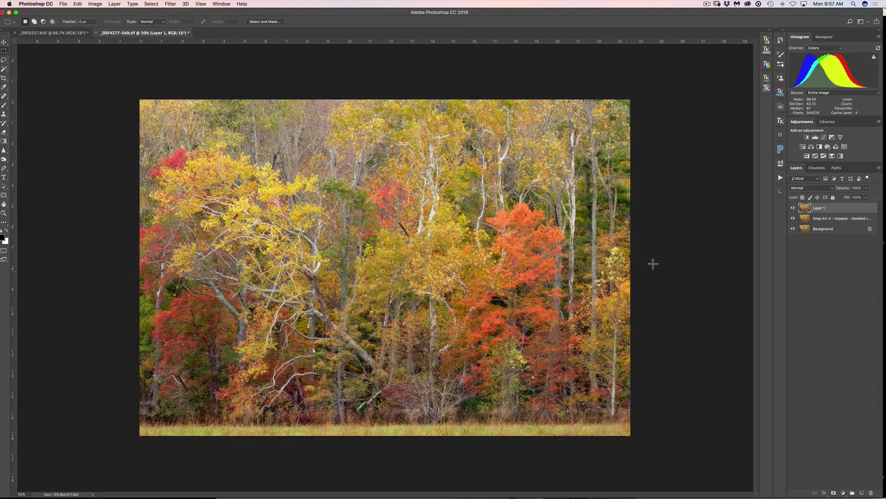
Toggle Layer 1 and Snap Art layer visibility to compare, ending with all layers visible.
left_click(793, 208)
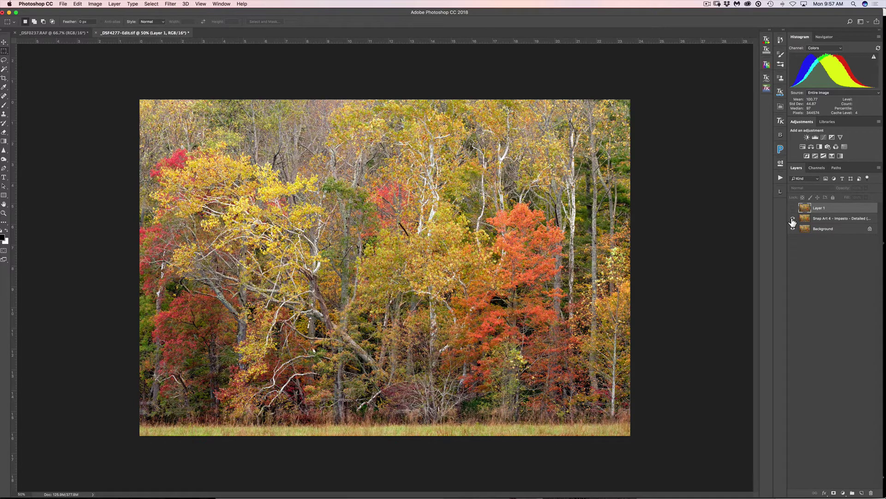
left_click(793, 219)
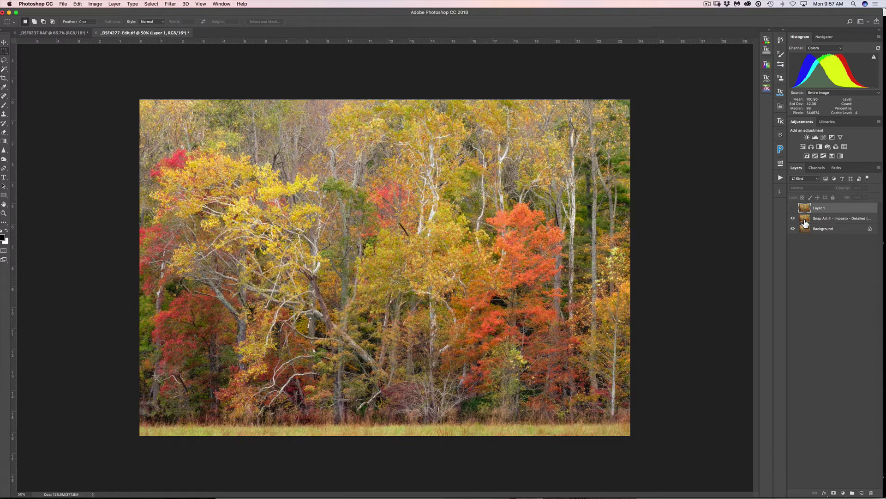
left_click(793, 208)
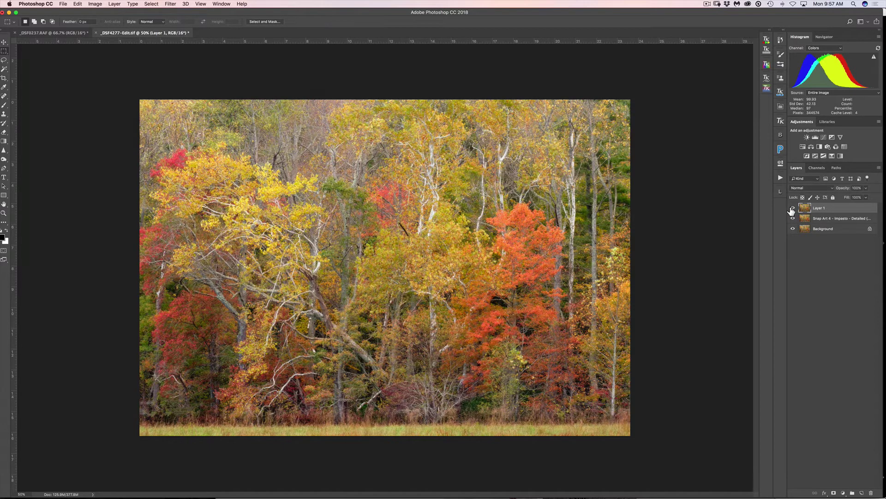